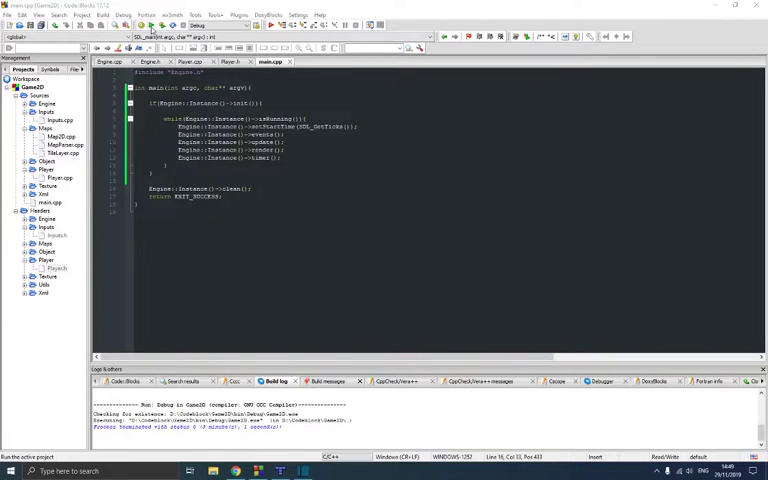
Run the Game2D platformer and walk the character right and back left with the arrow keys
click(153, 26)
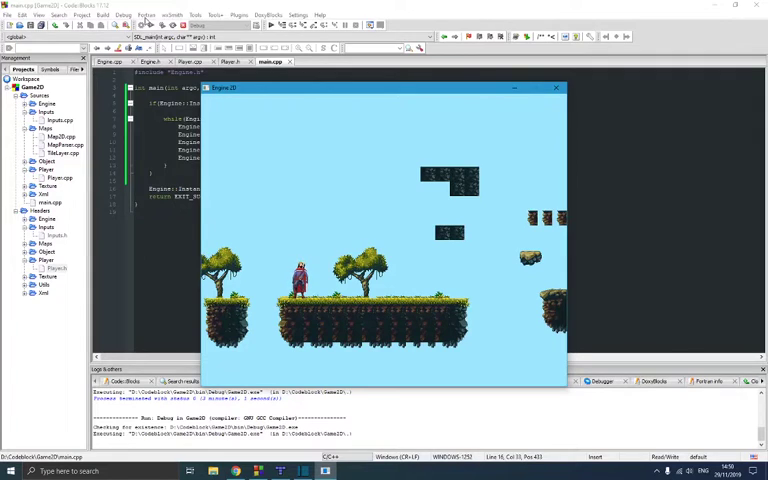
key(Right)
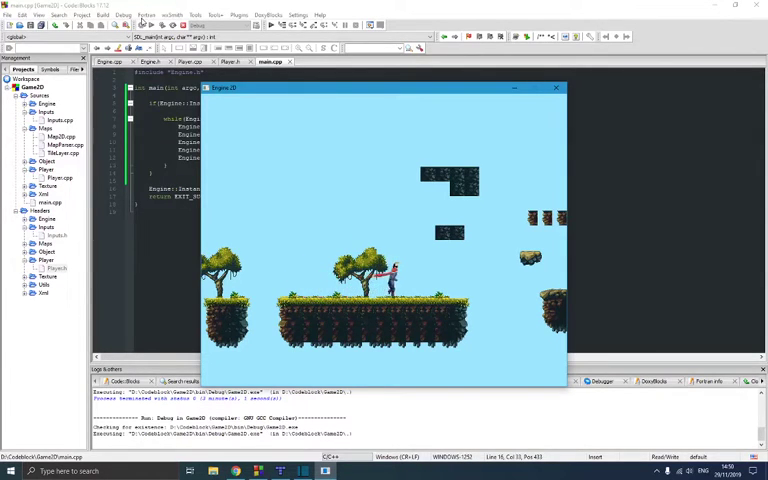
key(Right)
key(Left)
key(Right)
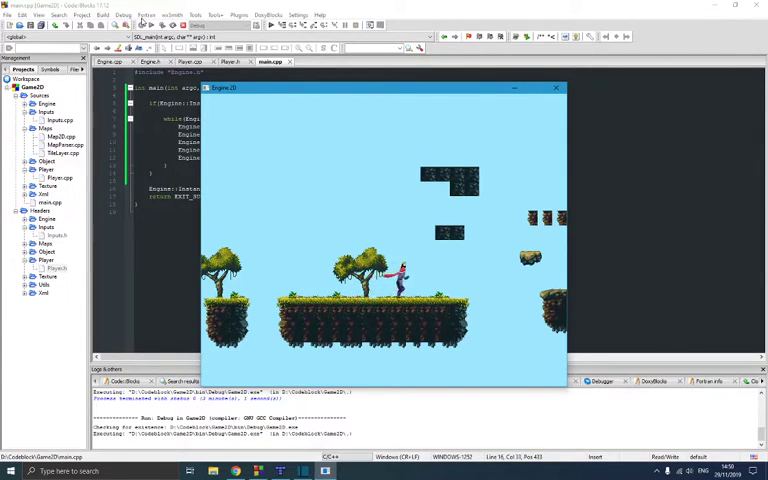
key(Left)
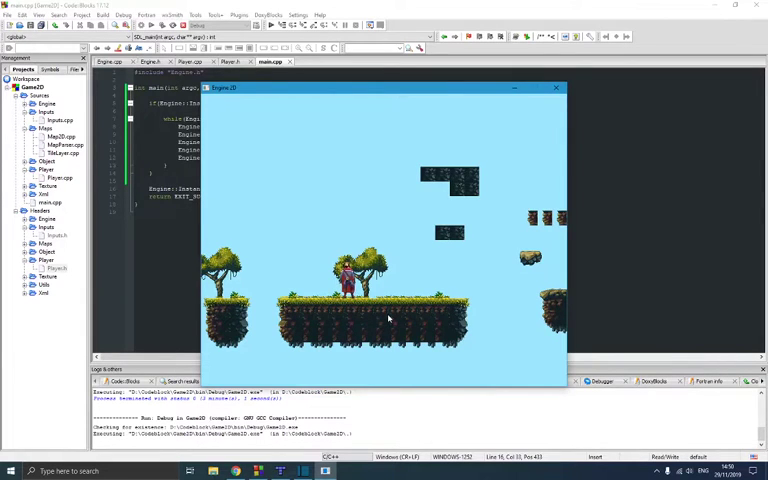
Look over the map2.tmx level in Tiled, then return to main.cpp in Code::Blocks
click(282, 470)
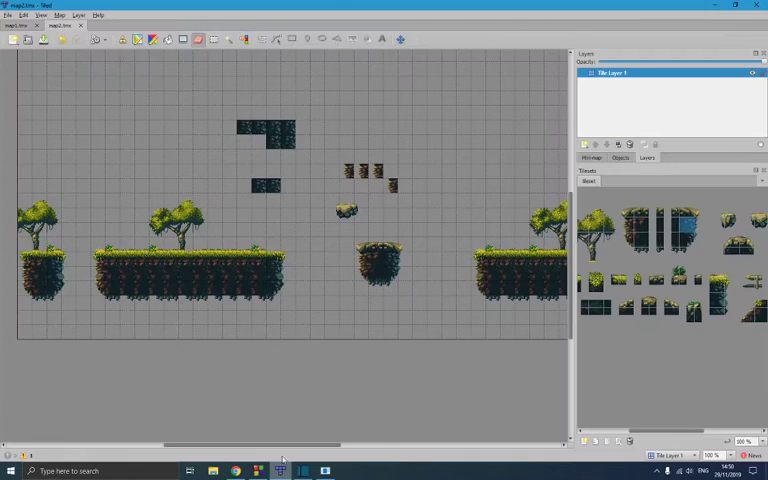
mouse_move(210, 447)
mouse_down()
mouse_move(231, 447)
mouse_move(167, 447)
mouse_move(222, 447)
mouse_up()
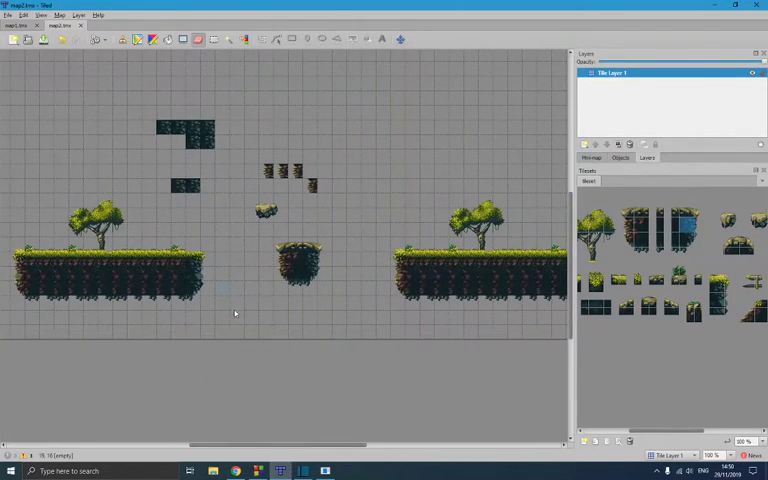
scroll(236, 318, up, 3)
scroll(236, 318, down, 2)
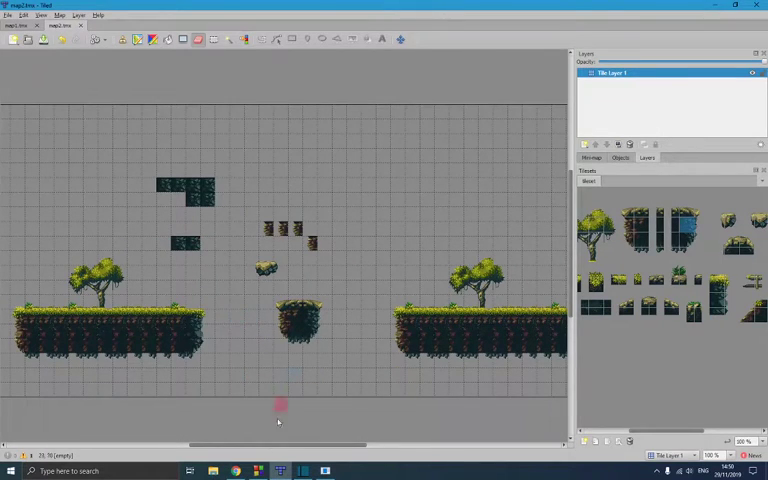
click(258, 470)
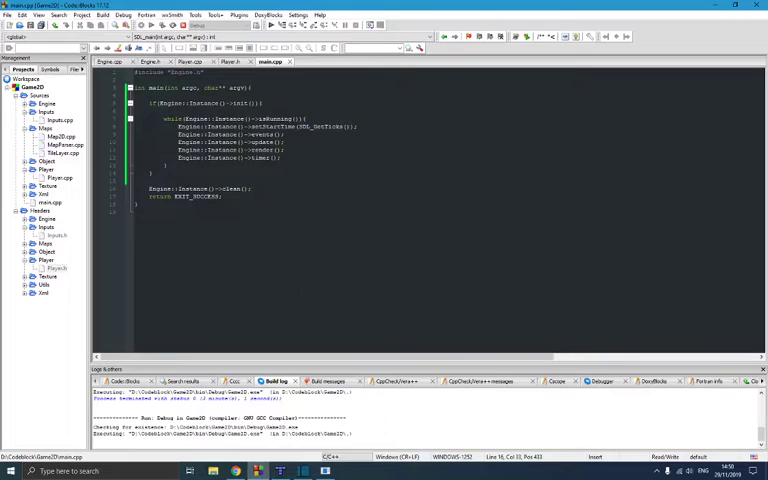
Bring the Game2D window back into view, then switch to Tiled
click(326, 470)
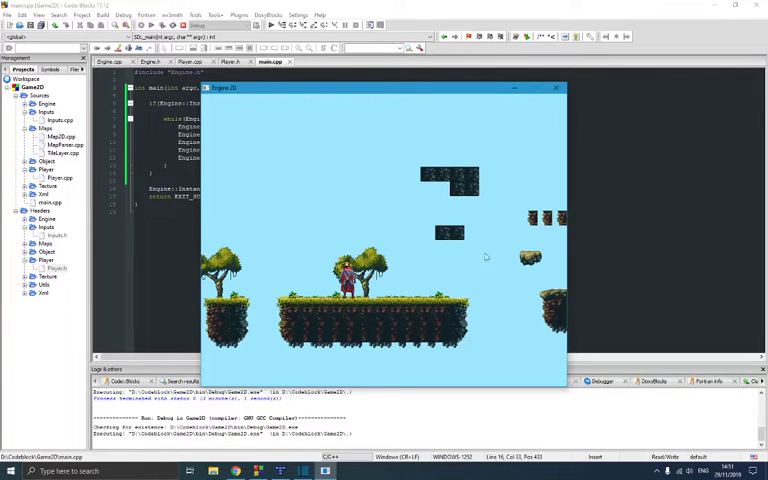
key(alt+Tab)
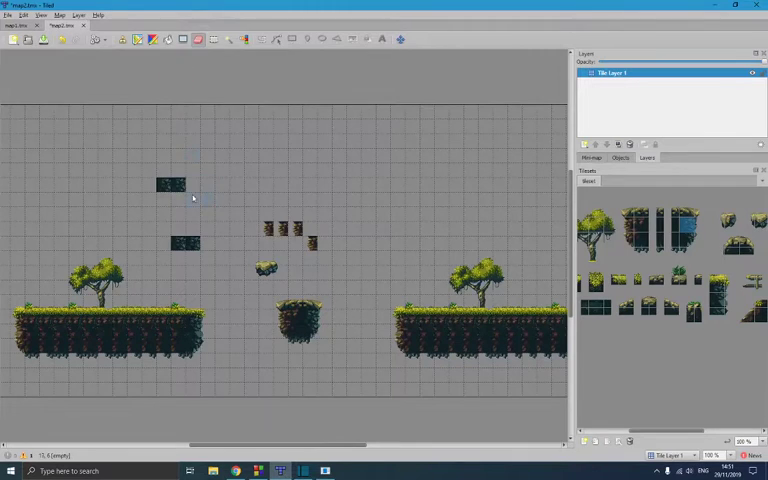
Erase the L-shaped floating block, the dark tile below it and the small tile row
drag(165, 184, 208, 200)
click(185, 242)
drag(268, 229, 318, 241)
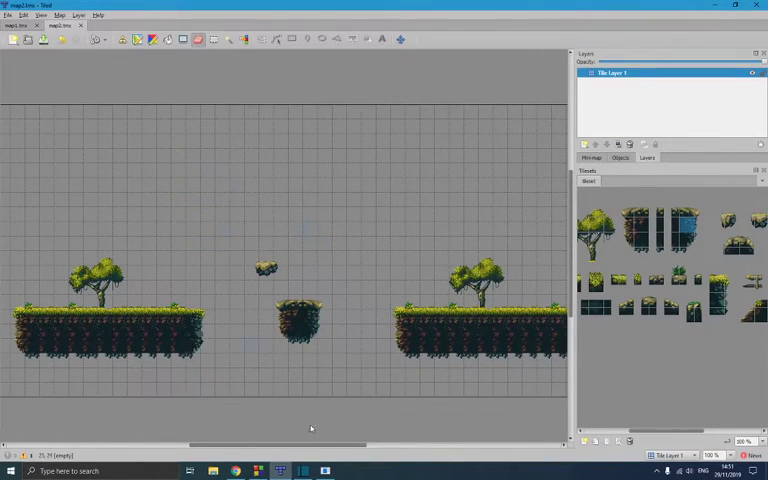
Back in Code::Blocks, press F9 and stop the game that was still running
click(280, 470)
key(F9)
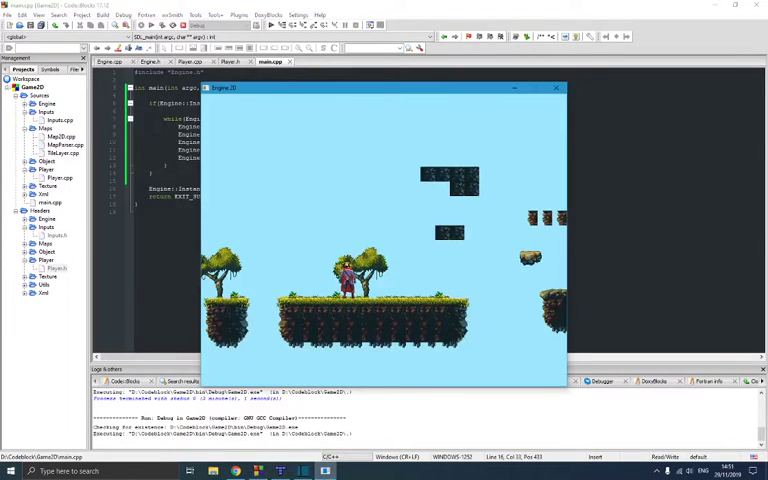
click(556, 88)
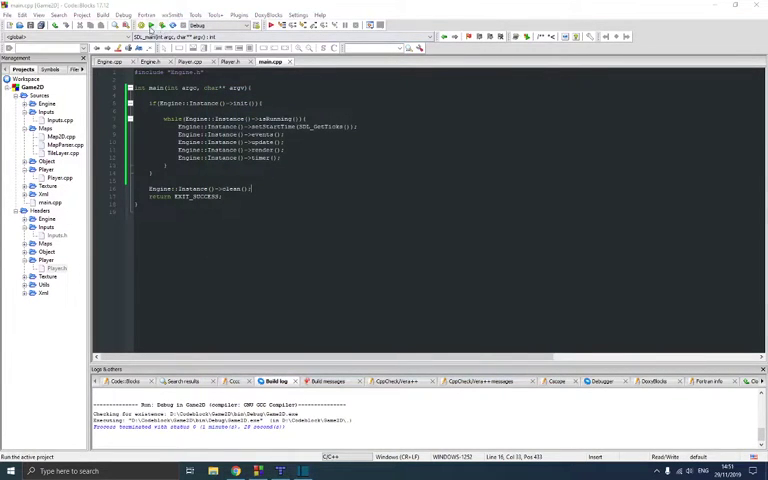
Relaunch Game2D from the toolbar so it loads the edited map
click(98, 20)
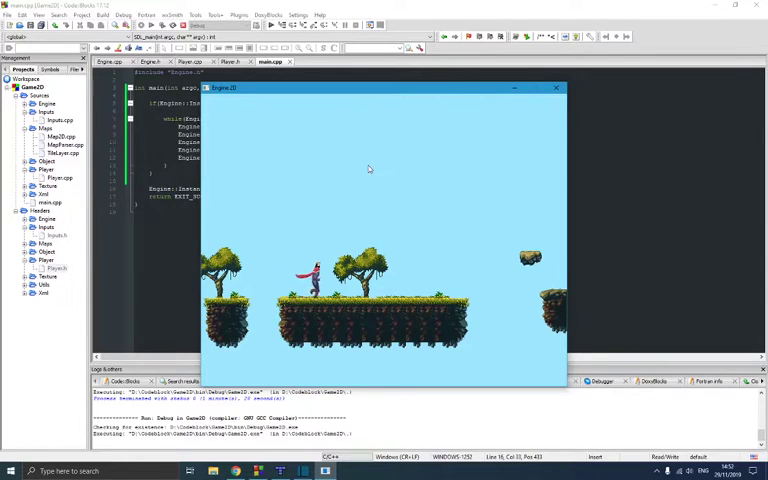
Jump twice with Space, then press Right to run the character across the island
key(space)
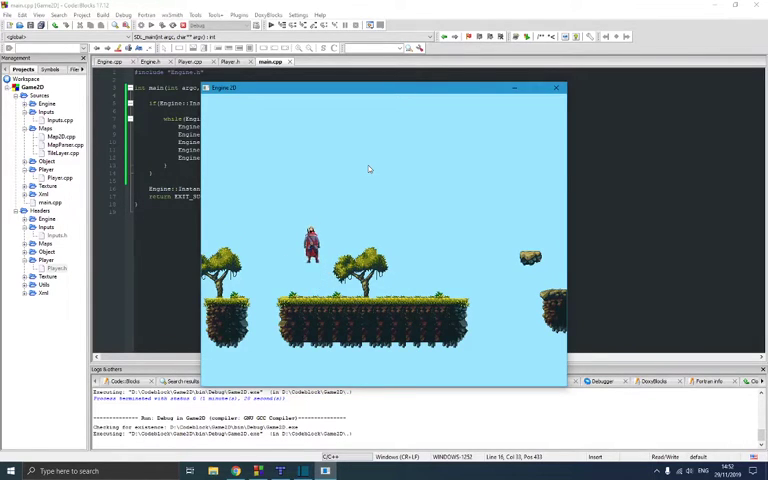
key(space)
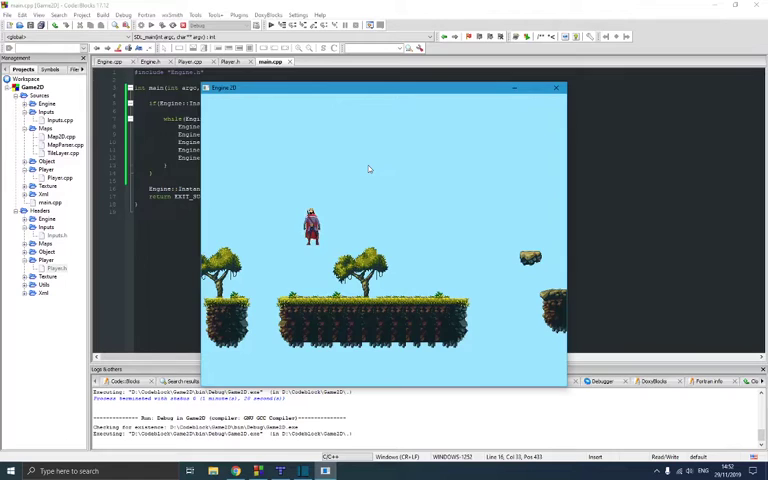
key(Right)
key(Right)
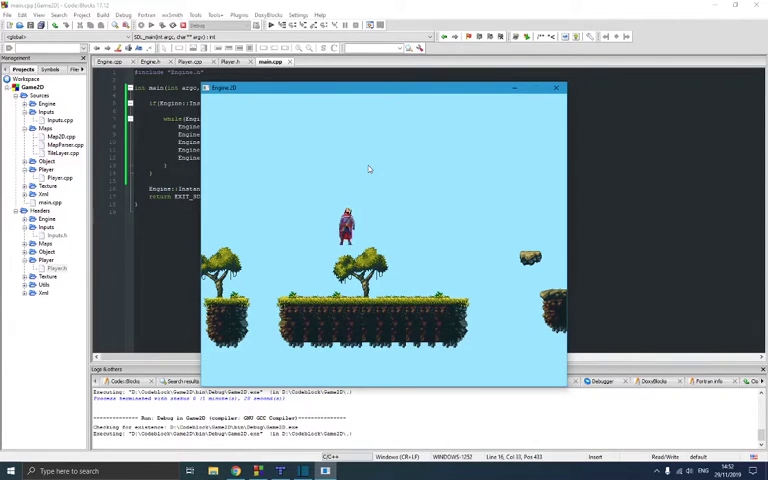